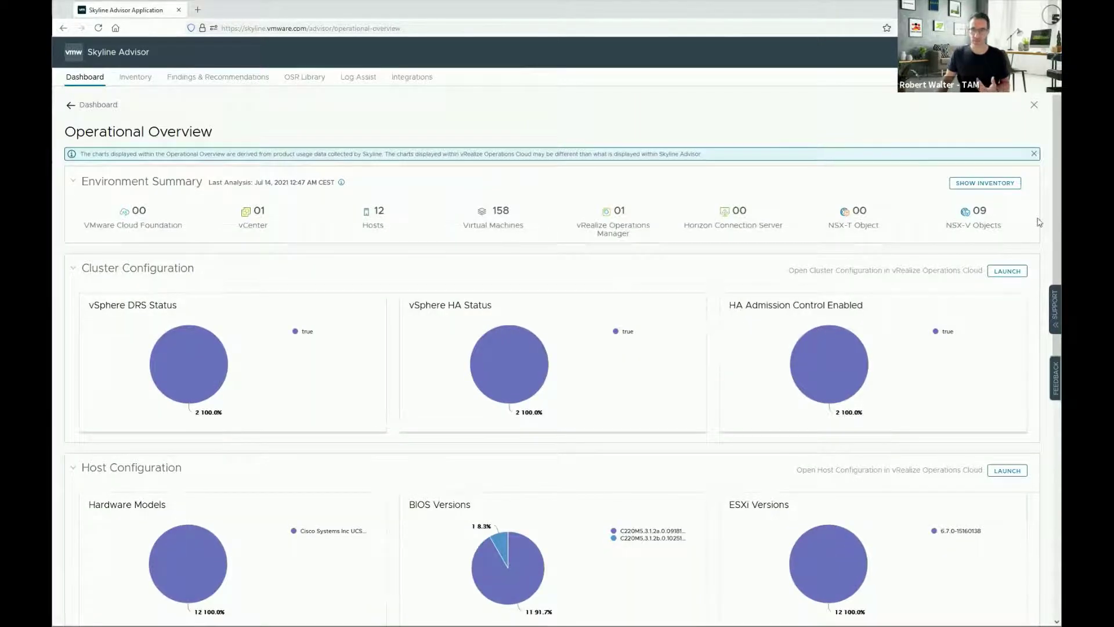
- Review the operational overview charts and launch Virtual Machine Configuration in vRealize Operations Cloud
{"action": "scroll", "coordinate": [552, 348], "scroll_direction": "down", "scroll_amount": 3}
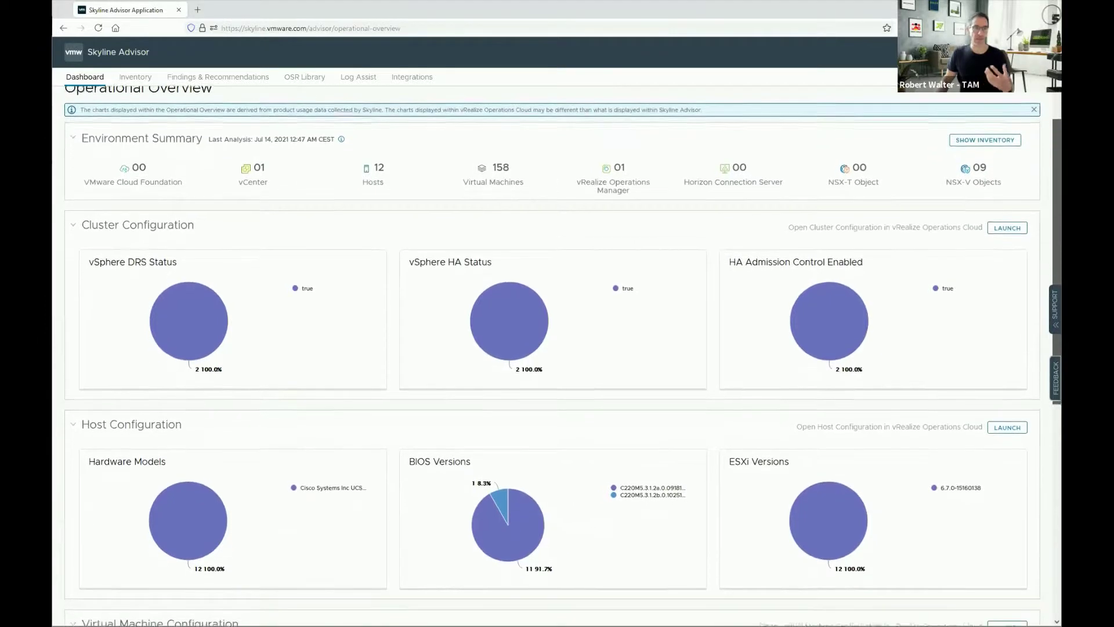
{"action": "scroll", "coordinate": [551, 348], "scroll_direction": "down", "scroll_amount": 2}
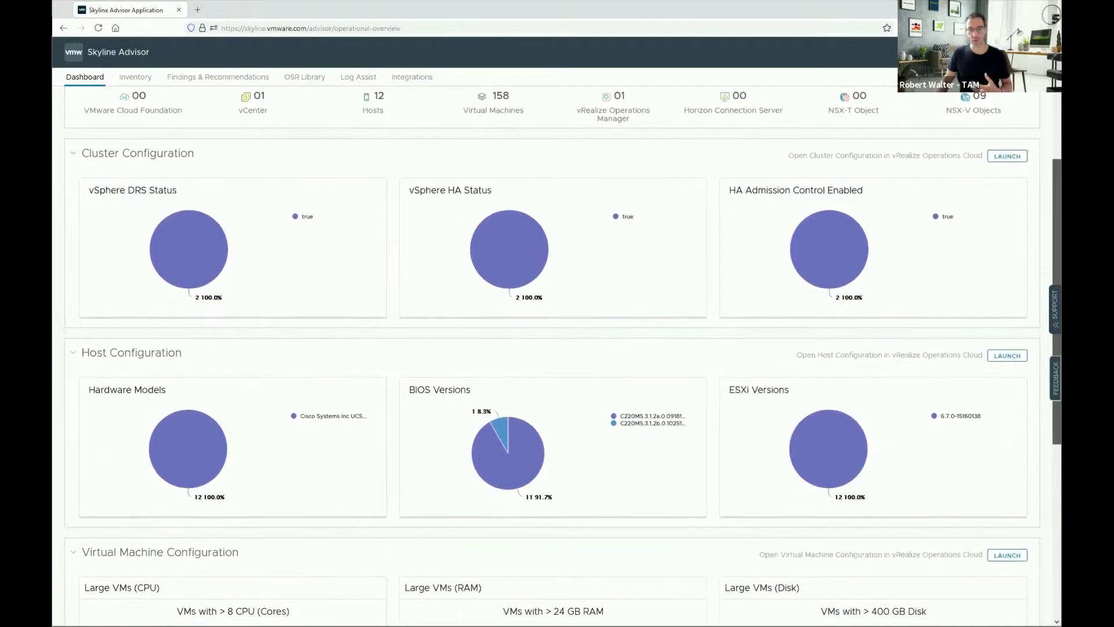
{"action": "scroll", "coordinate": [556, 355], "scroll_direction": "down", "scroll_amount": 5}
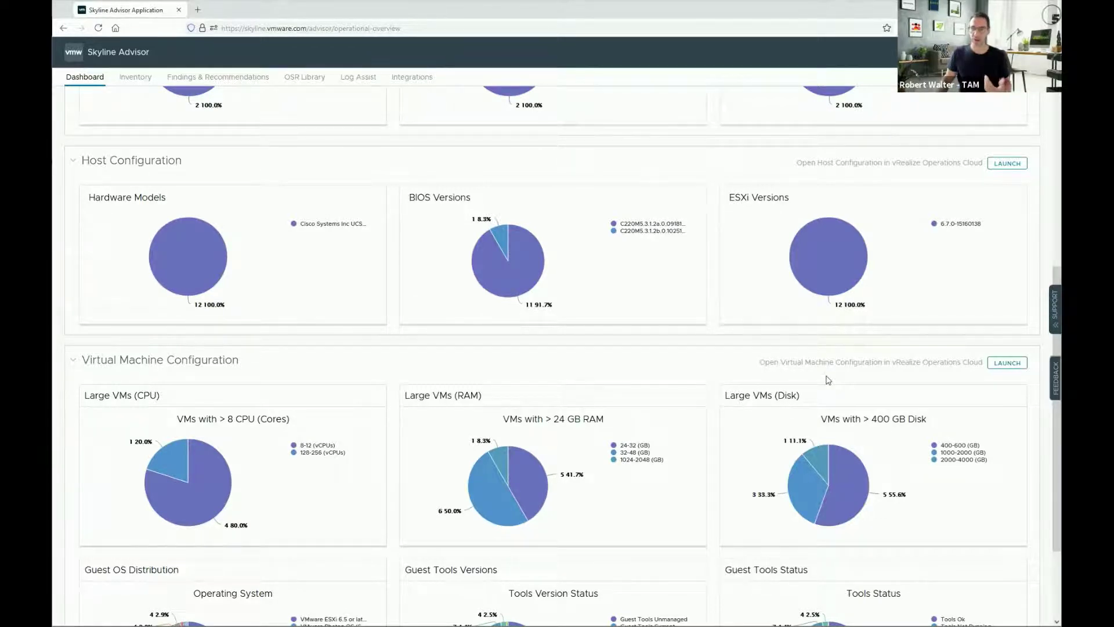
{"action": "left_click", "coordinate": [1022, 364]}
{"action": "left_click", "coordinate": [749, 469]}
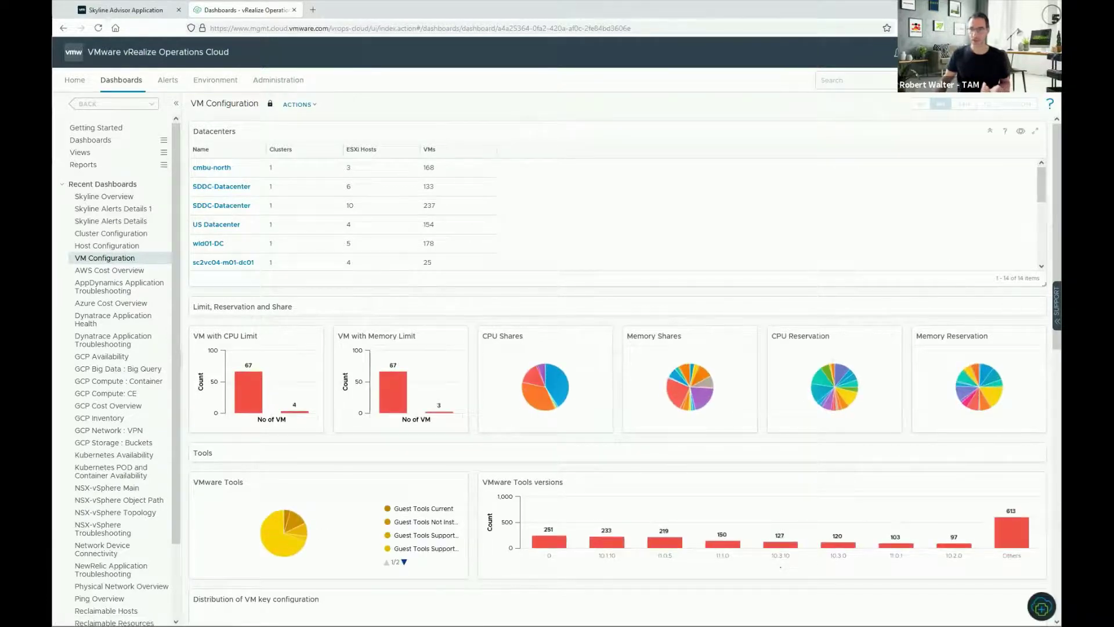
- Examine the VM Configuration dashboard, covering limits and shares, VMware Tools versions, resource distributions, hot-add settings and guest OS charts
{"action": "scroll", "coordinate": [806, 393], "scroll_direction": "down", "scroll_amount": 1}
{"action": "scroll", "coordinate": [625, 360], "scroll_direction": "down", "scroll_amount": 3}
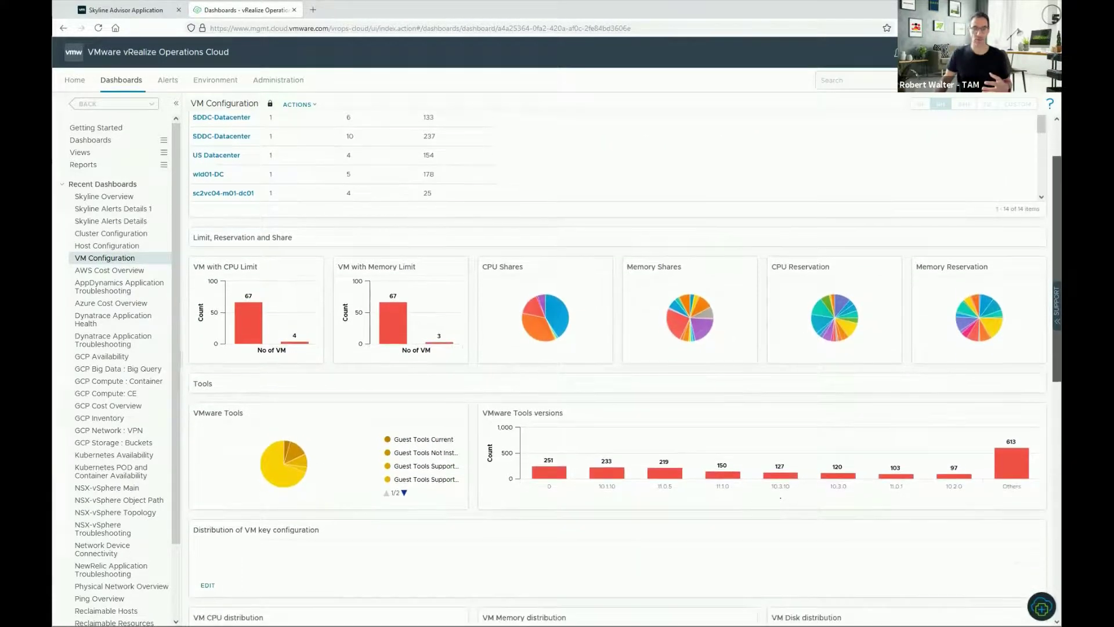
{"action": "scroll", "coordinate": [625, 359], "scroll_direction": "down", "scroll_amount": 2}
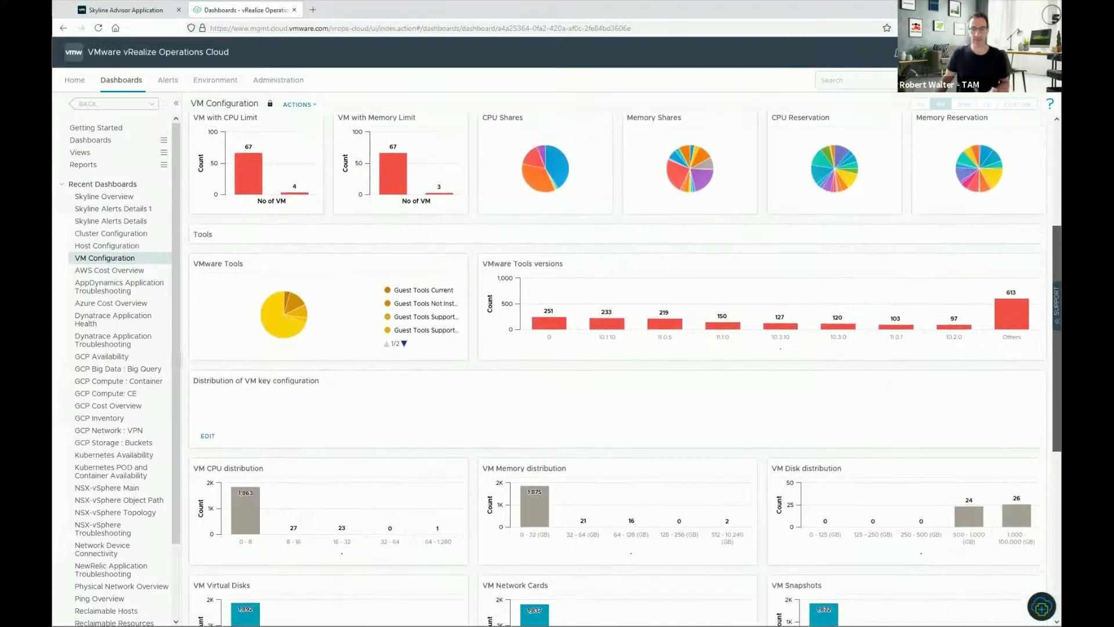
{"action": "scroll", "coordinate": [624, 364], "scroll_direction": "down", "scroll_amount": 2}
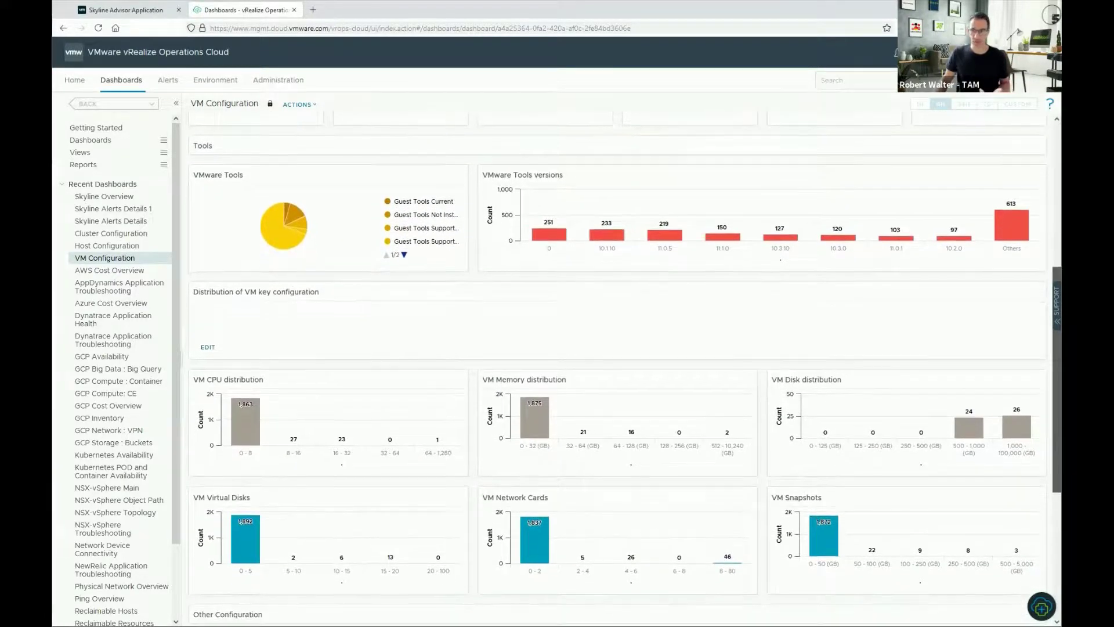
{"action": "scroll", "coordinate": [625, 364], "scroll_direction": "down", "scroll_amount": 3}
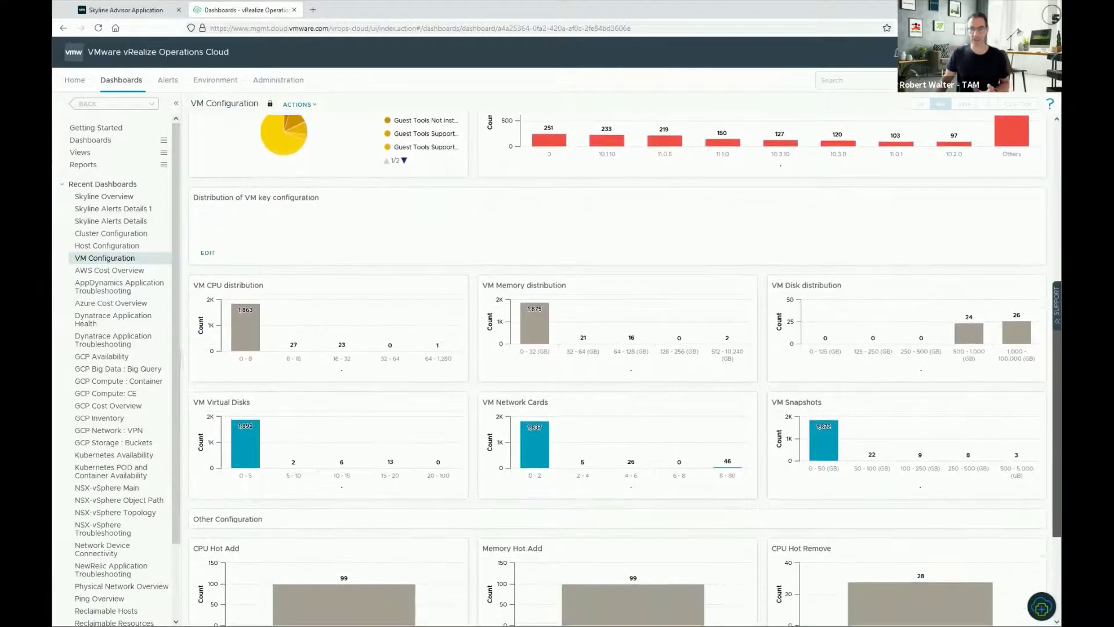
{"action": "scroll", "coordinate": [625, 364], "scroll_direction": "down", "scroll_amount": 2}
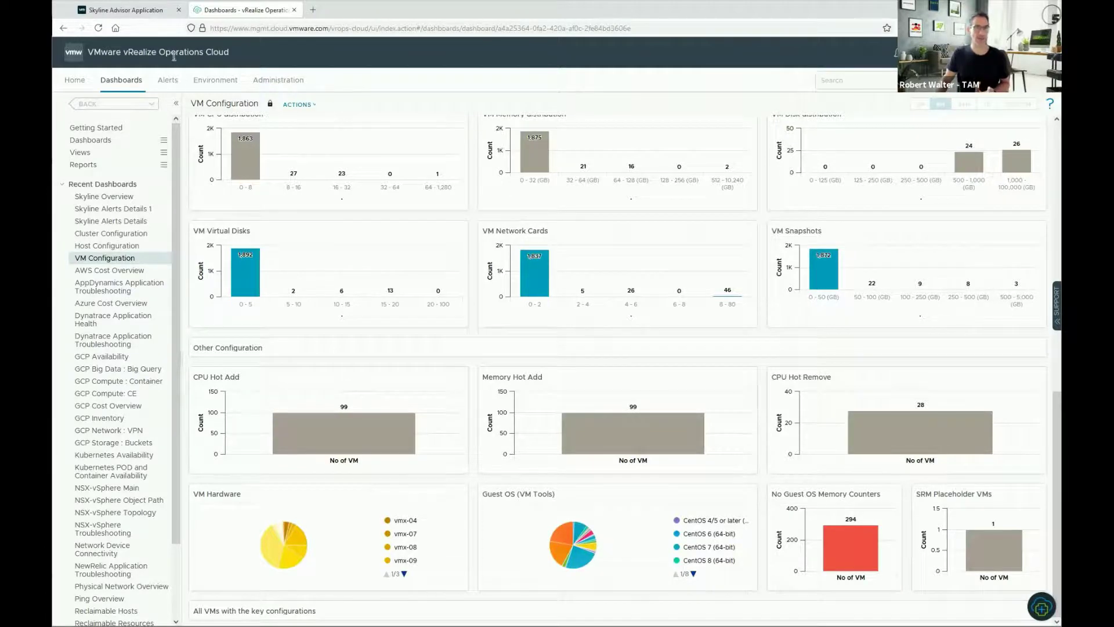
- Switch to Skyline Advisor and leave the operational overview for the main dashboard
{"action": "left_click", "coordinate": [145, 12]}
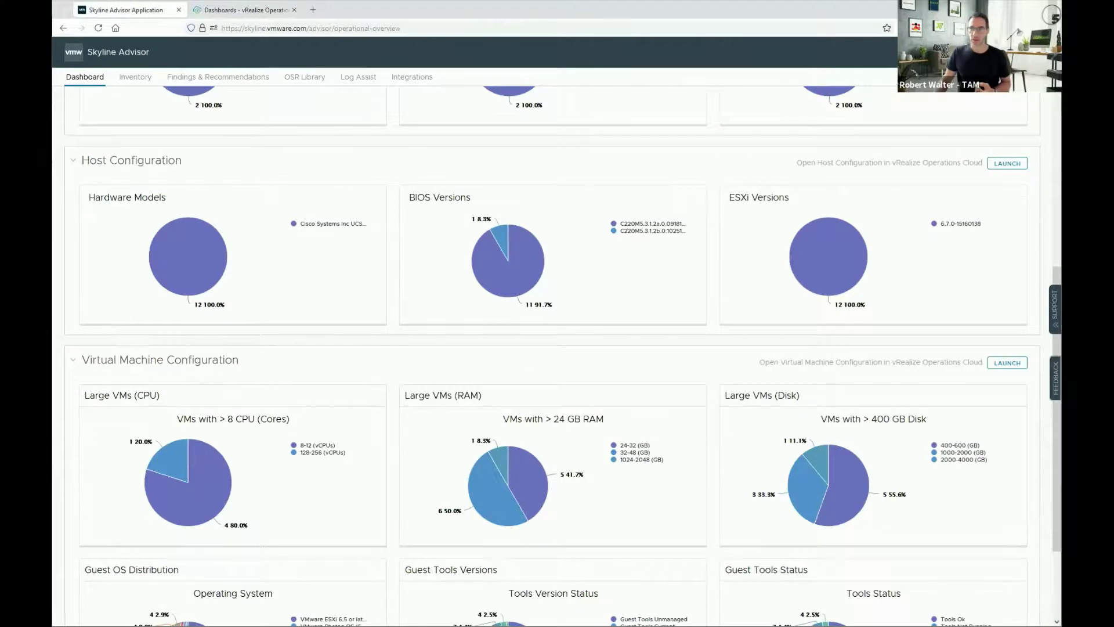
{"action": "scroll", "coordinate": [551, 348], "scroll_direction": "up", "scroll_amount": 5}
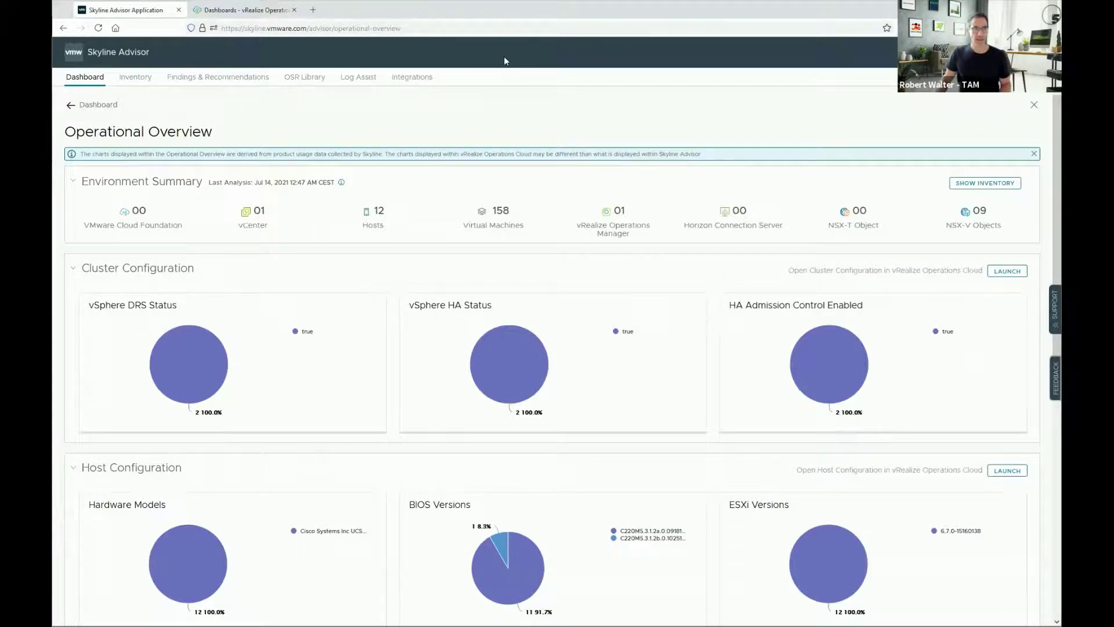
{"action": "left_click", "coordinate": [71, 107]}
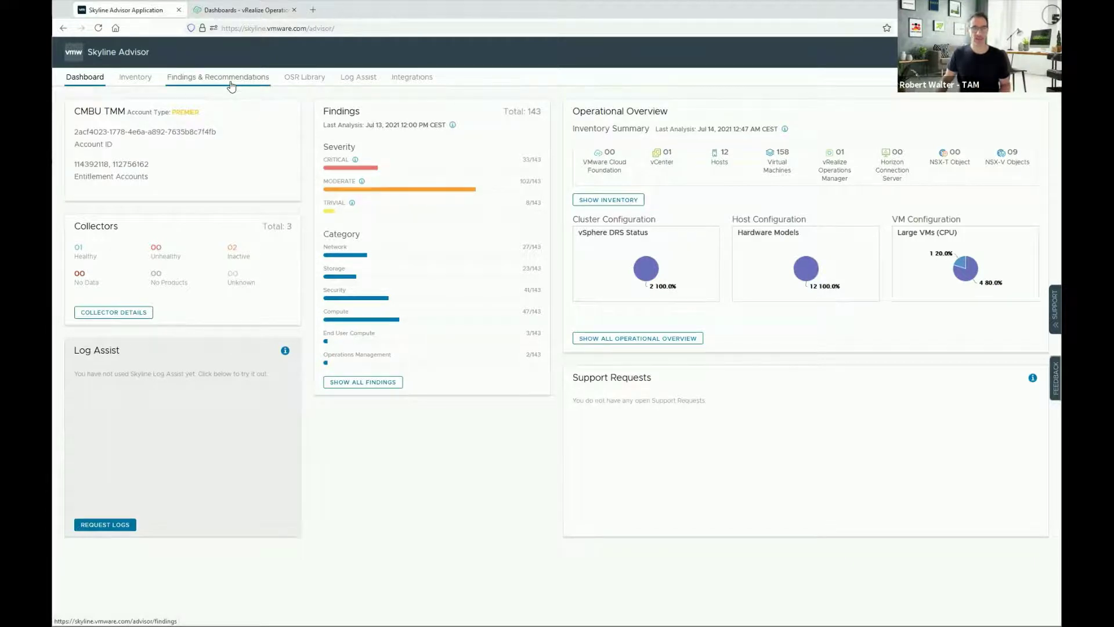
- Open the active findings and expand the Inventory, Severity and Category filters to inspect their options
{"action": "left_click", "coordinate": [232, 87]}
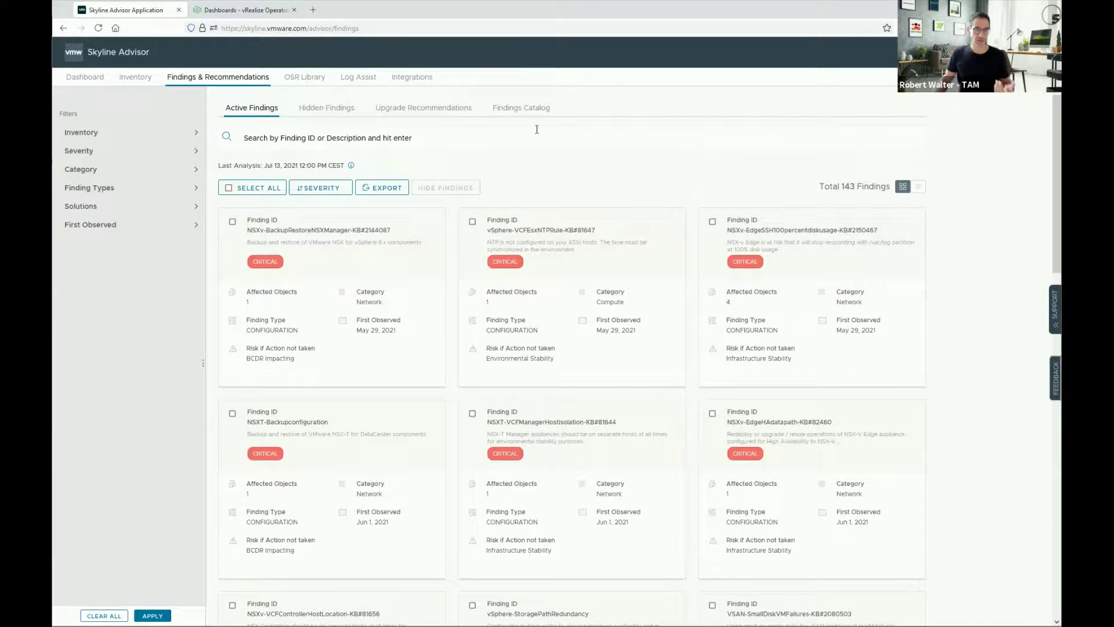
{"action": "left_click", "coordinate": [196, 134]}
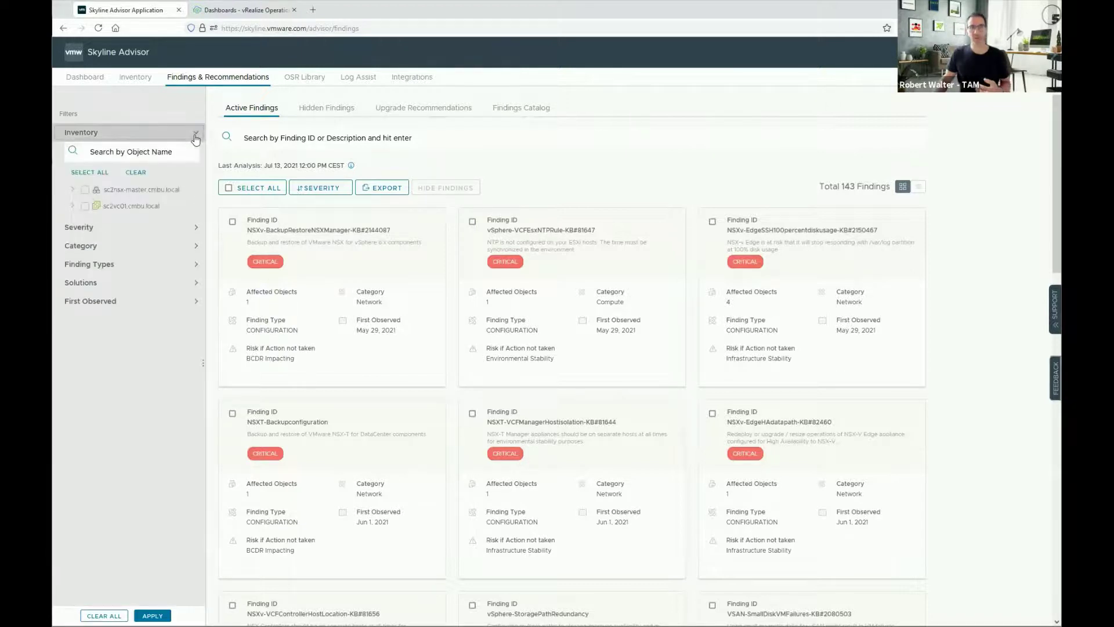
{"action": "left_click", "coordinate": [196, 229]}
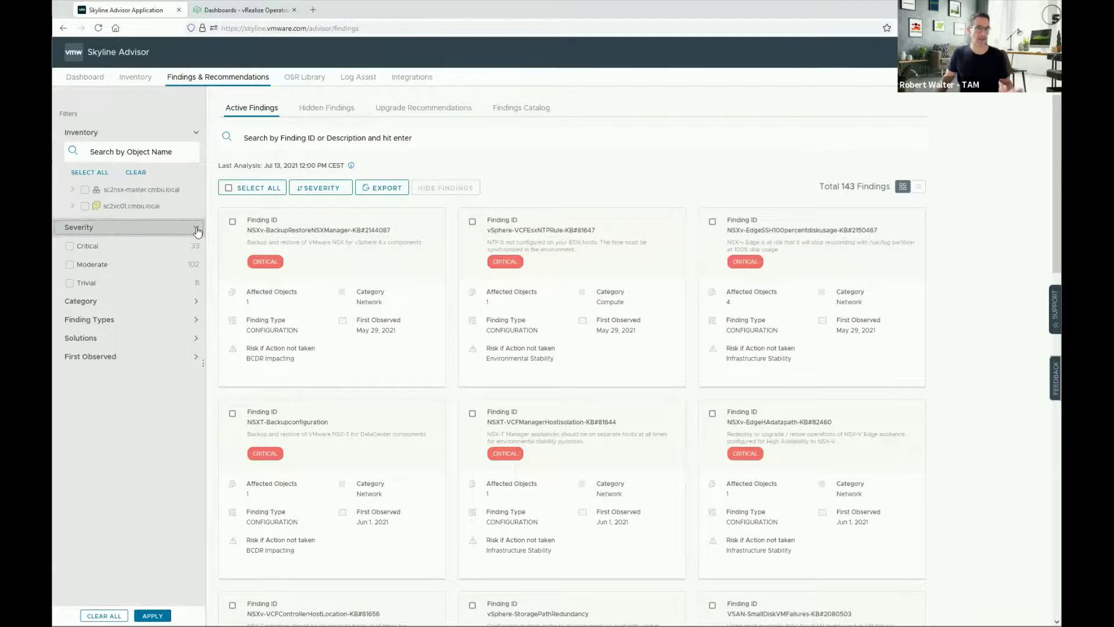
{"action": "left_click", "coordinate": [196, 301]}
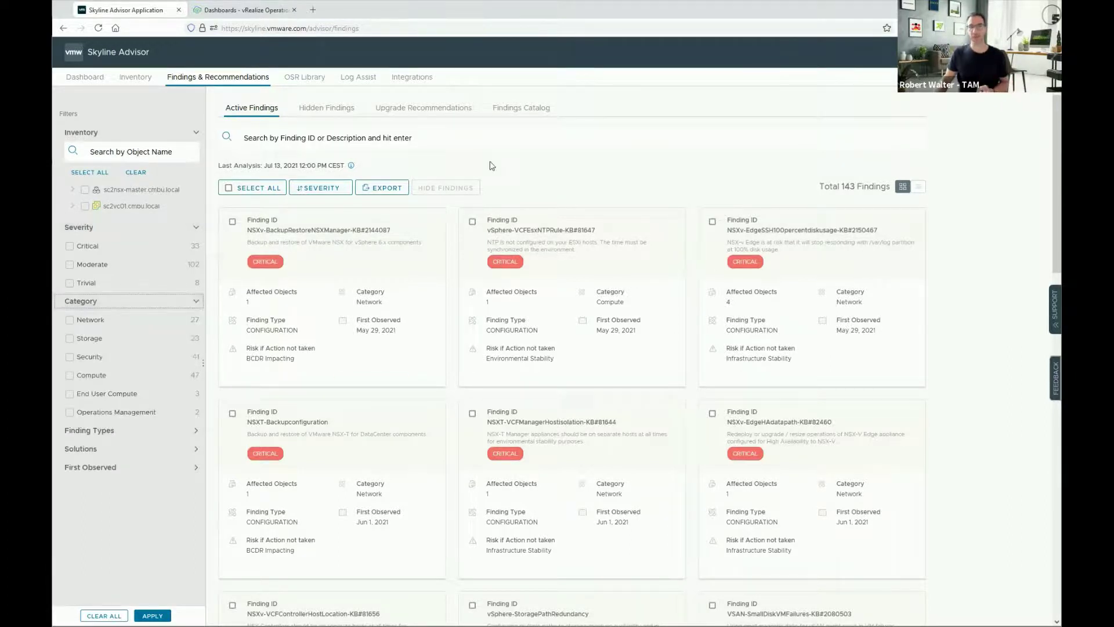
- Search the active findings for "ntp" and open the vSphere-VCFEsxNTPRule-KB#81647 finding
{"action": "left_click", "coordinate": [490, 137]}
{"action": "type", "text": "ntp"}
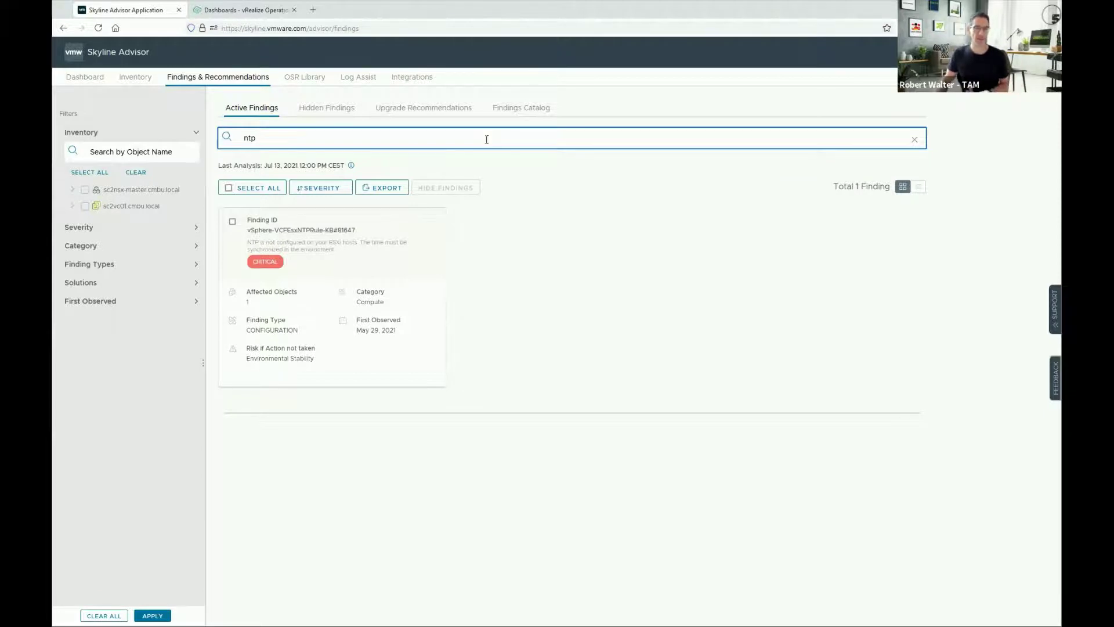
{"action": "left_click", "coordinate": [412, 247]}
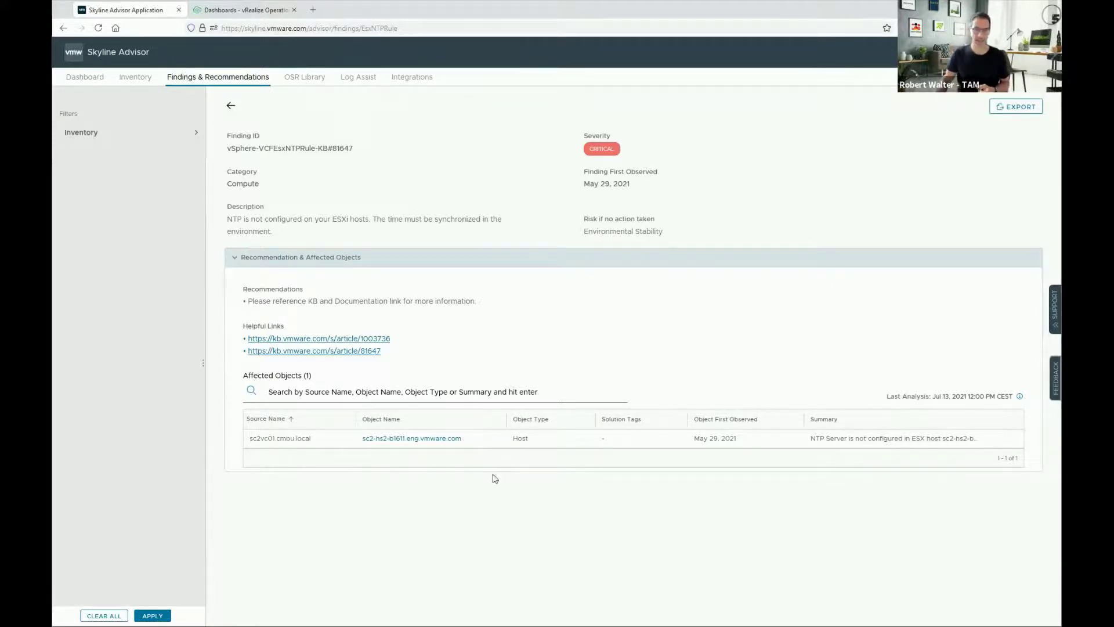
- Open the finding's affected host in vRealize Operations Cloud and expand the Sunday group of its alerts
{"action": "left_click", "coordinate": [442, 440]}
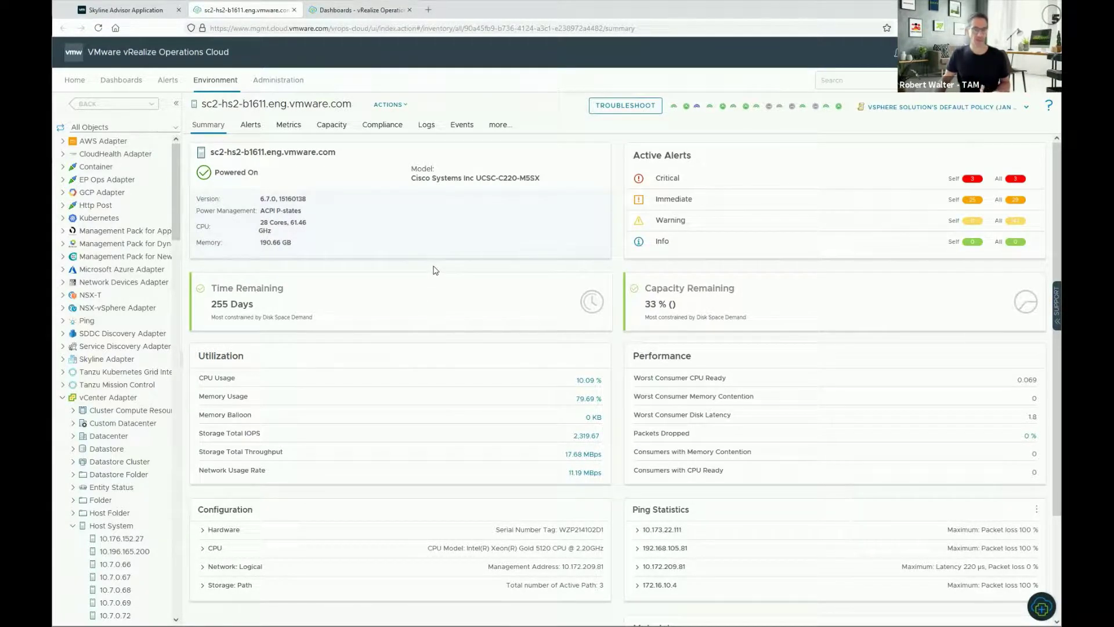
{"action": "left_click", "coordinate": [257, 129]}
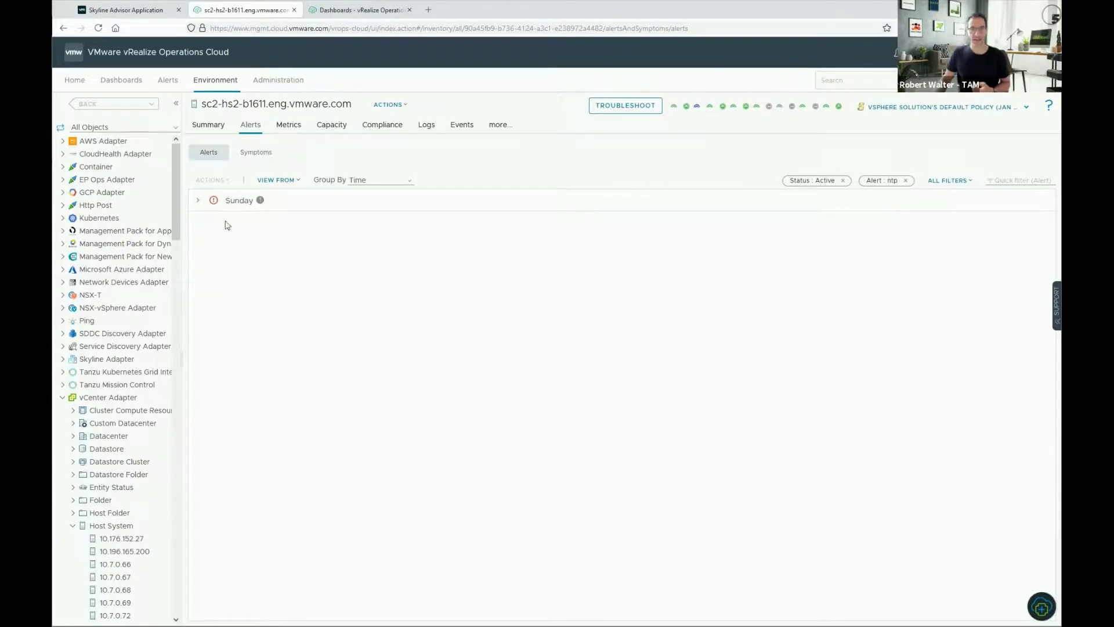
{"action": "left_click", "coordinate": [197, 201]}
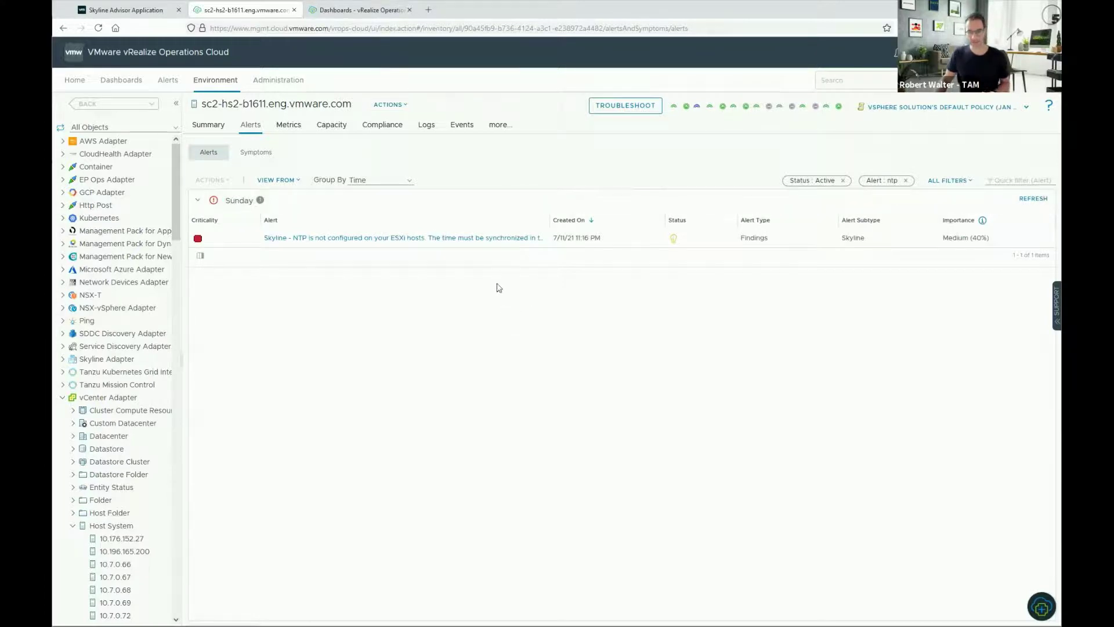
- Open the Skyline NTP alert's details and go through its recommendations up to Fix Skyline NTP Finding
{"action": "left_click", "coordinate": [489, 238]}
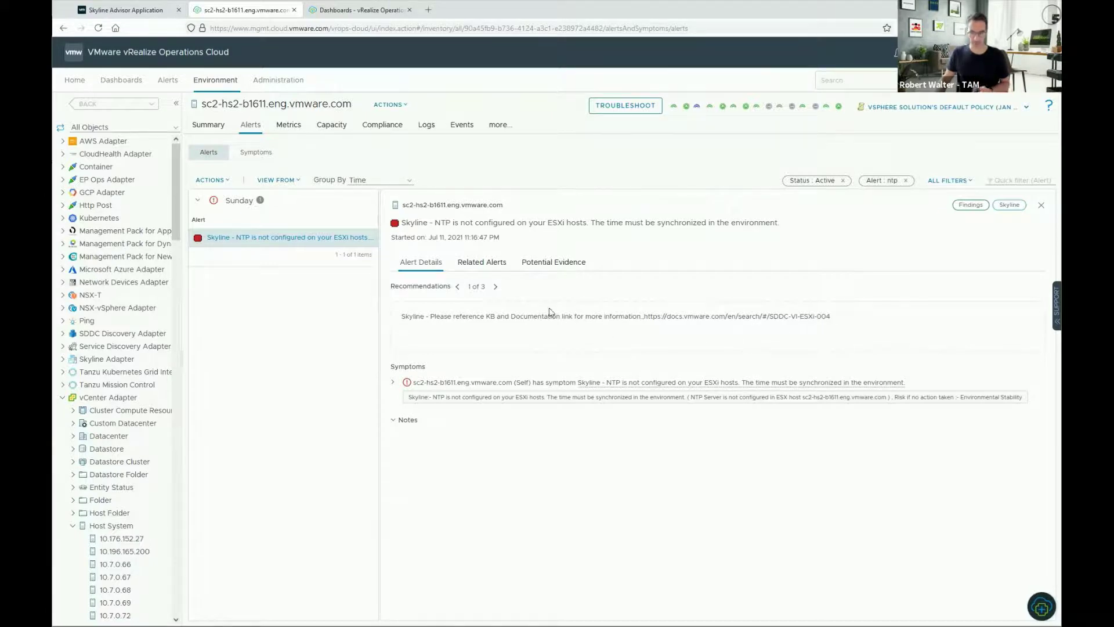
{"action": "left_click", "coordinate": [496, 287]}
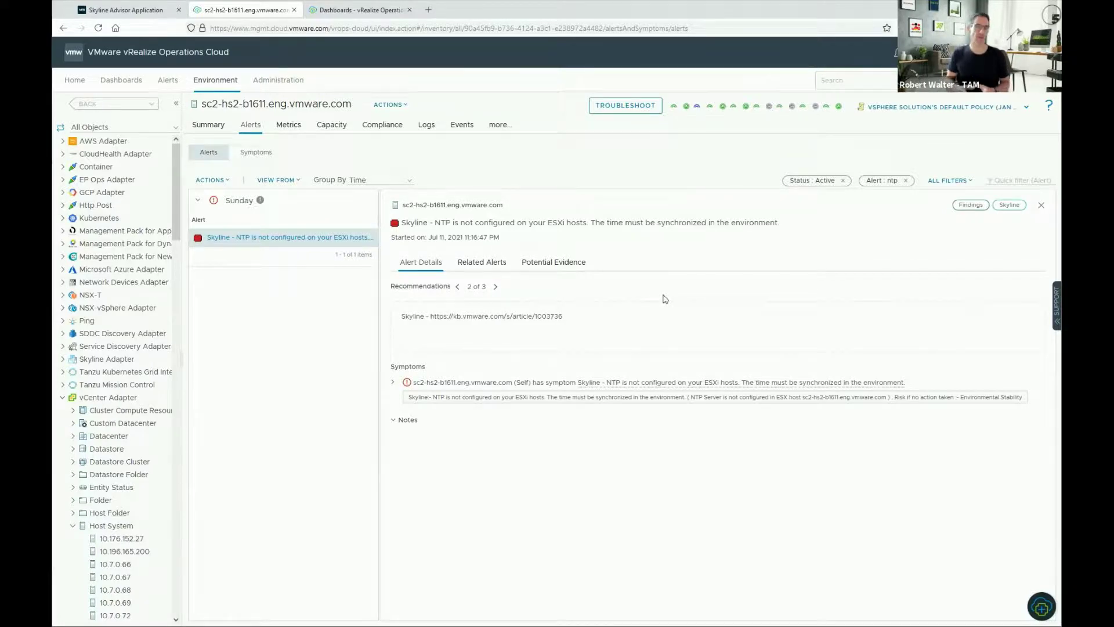
{"action": "left_click", "coordinate": [497, 288]}
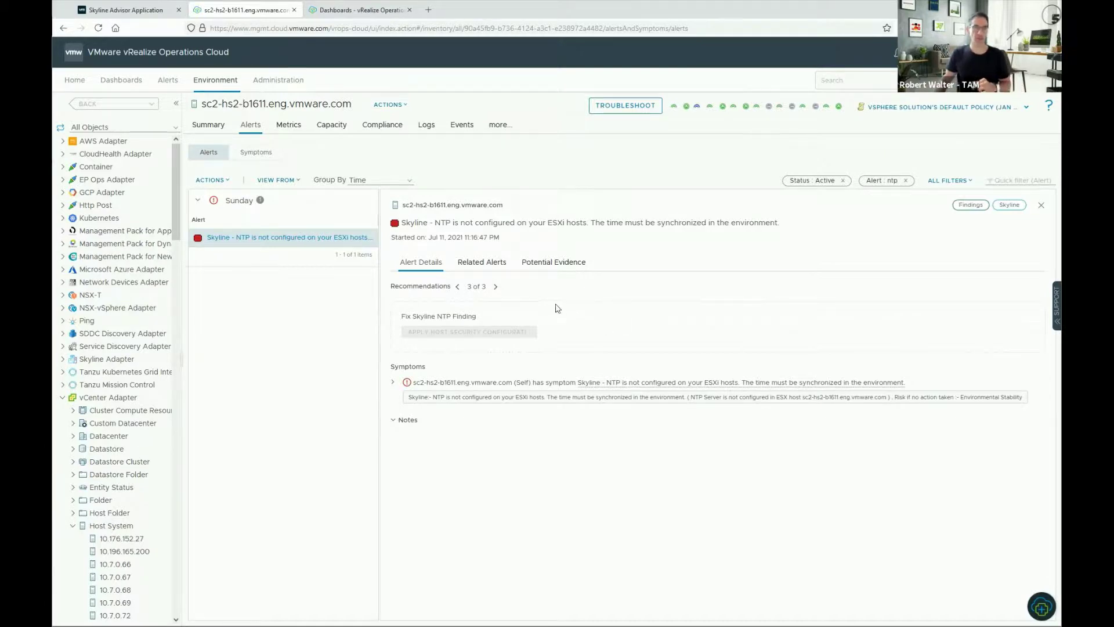
- Switch to Skyline Advisor and browse the first page of the Findings Catalog down to its total and back up
{"action": "left_click", "coordinate": [128, 9]}
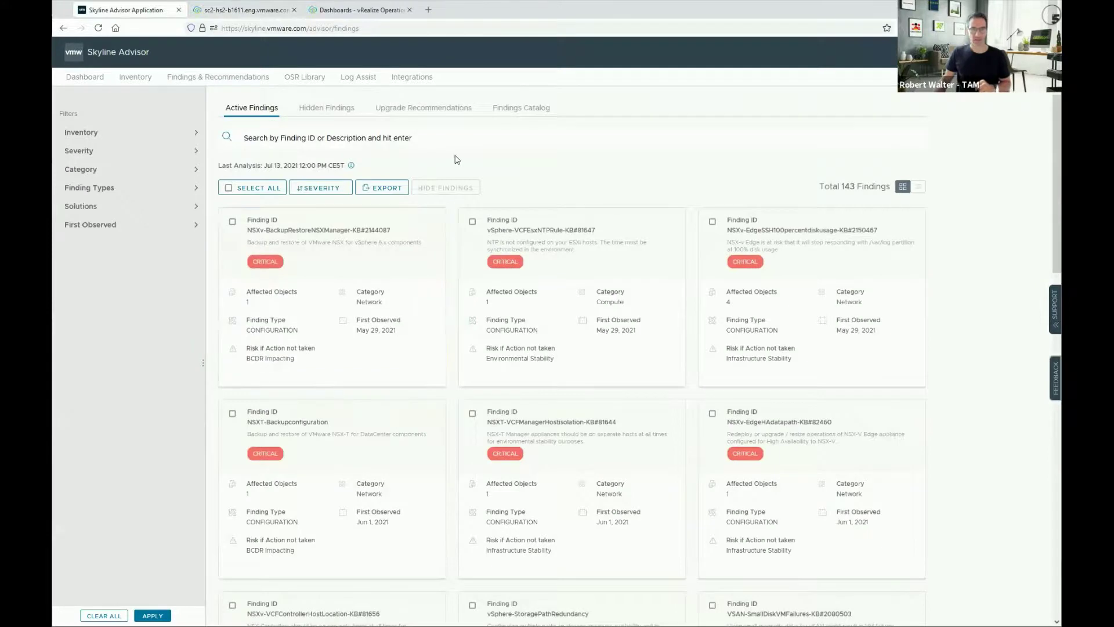
{"action": "left_click", "coordinate": [520, 119]}
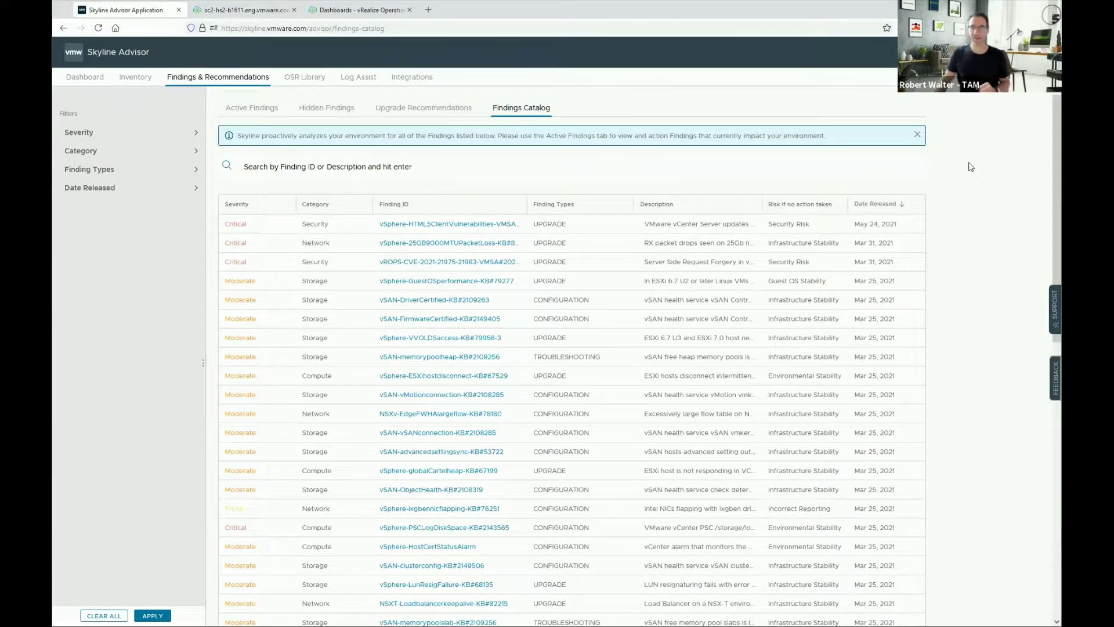
{"action": "scroll", "coordinate": [1056, 186], "scroll_direction": "down", "scroll_amount": 1}
{"action": "scroll", "coordinate": [572, 354], "scroll_direction": "down", "scroll_amount": 5}
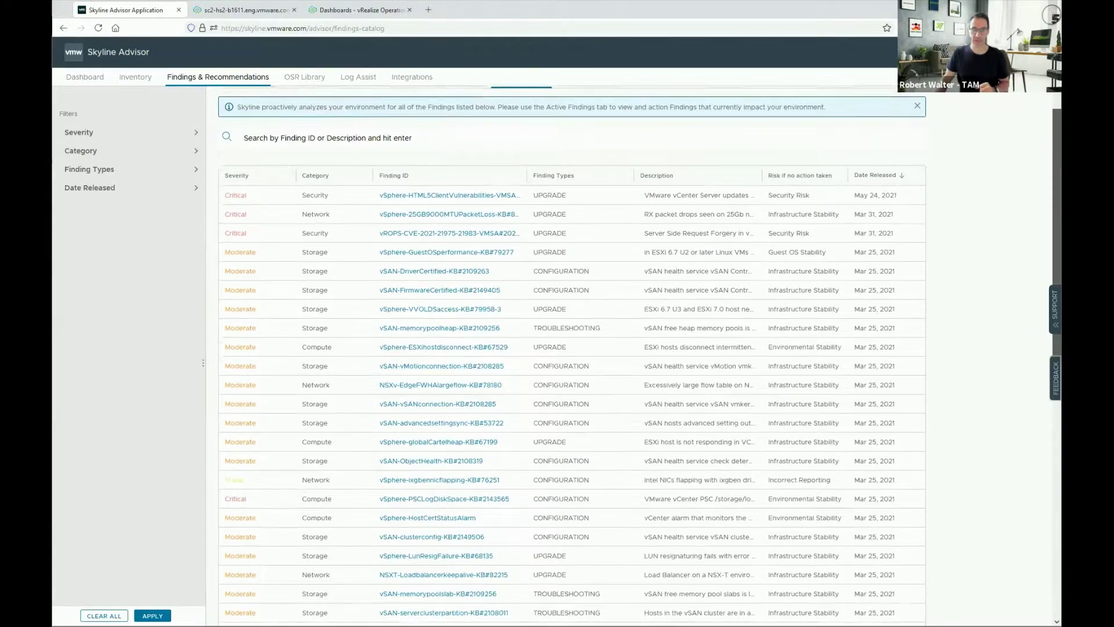
{"action": "scroll", "coordinate": [1038, 378], "scroll_direction": "down", "scroll_amount": 7}
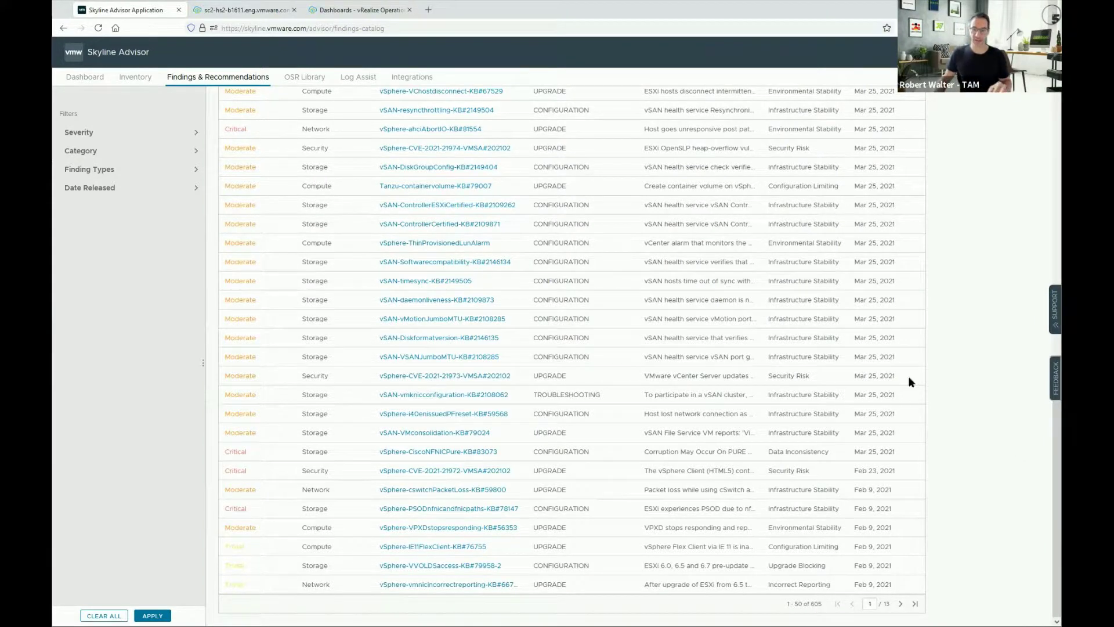
{"action": "left_click_drag", "start_coordinate": [818, 605], "coordinate": [810, 605]}
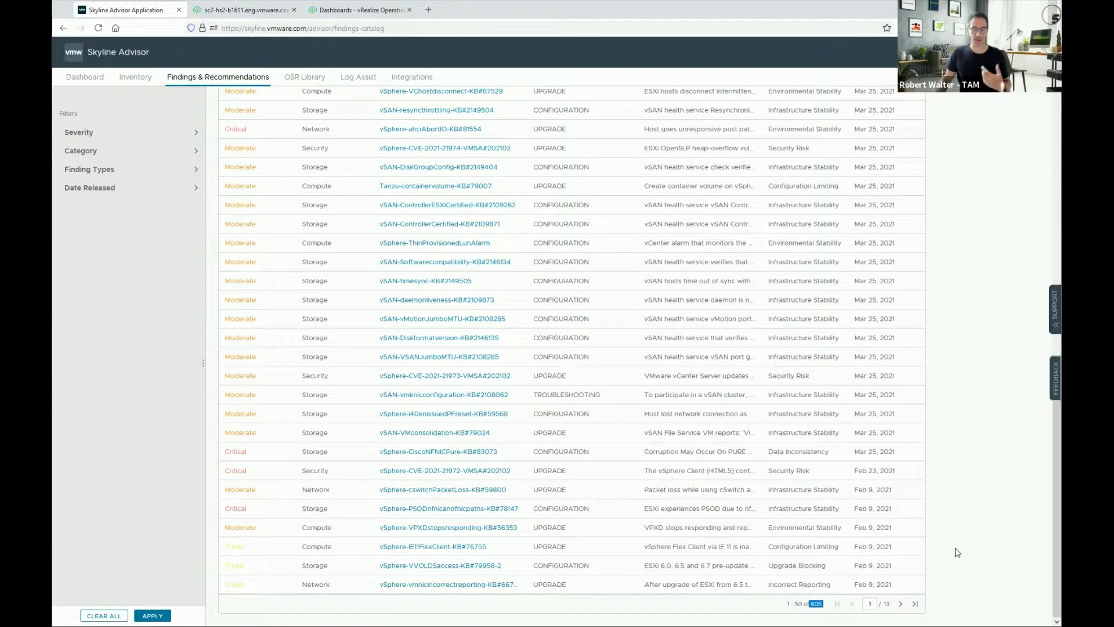
{"action": "left_click_drag", "start_coordinate": [1056, 510], "coordinate": [1057, 217]}
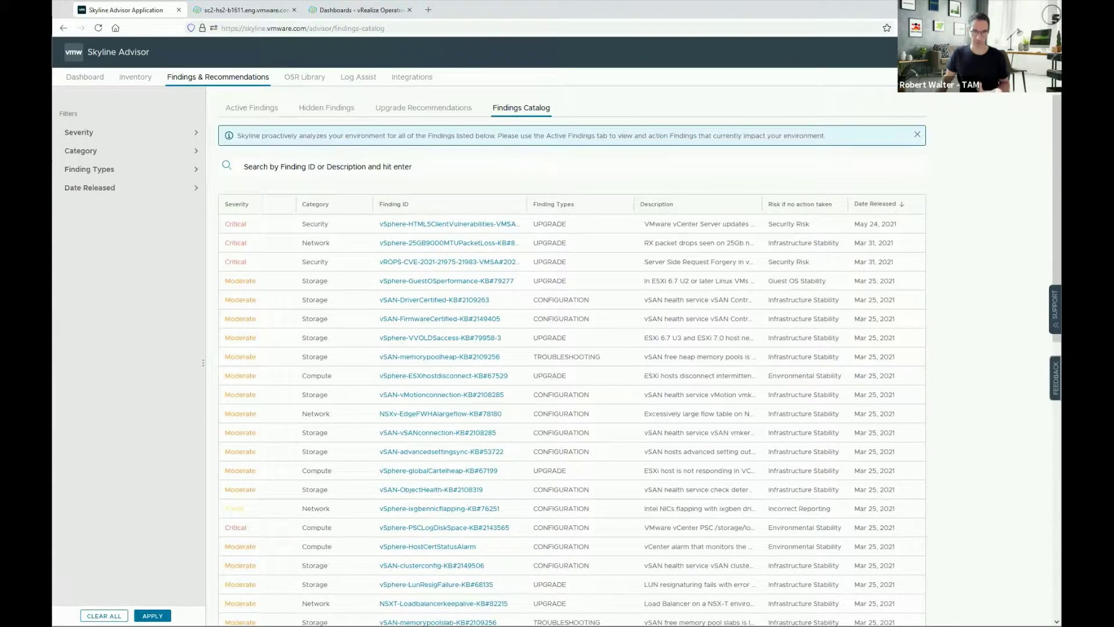
- Open the upgrade recommendations and expand the vCenter upgrade entry for sc2vc01.cmbu.local
{"action": "left_click", "coordinate": [418, 114]}
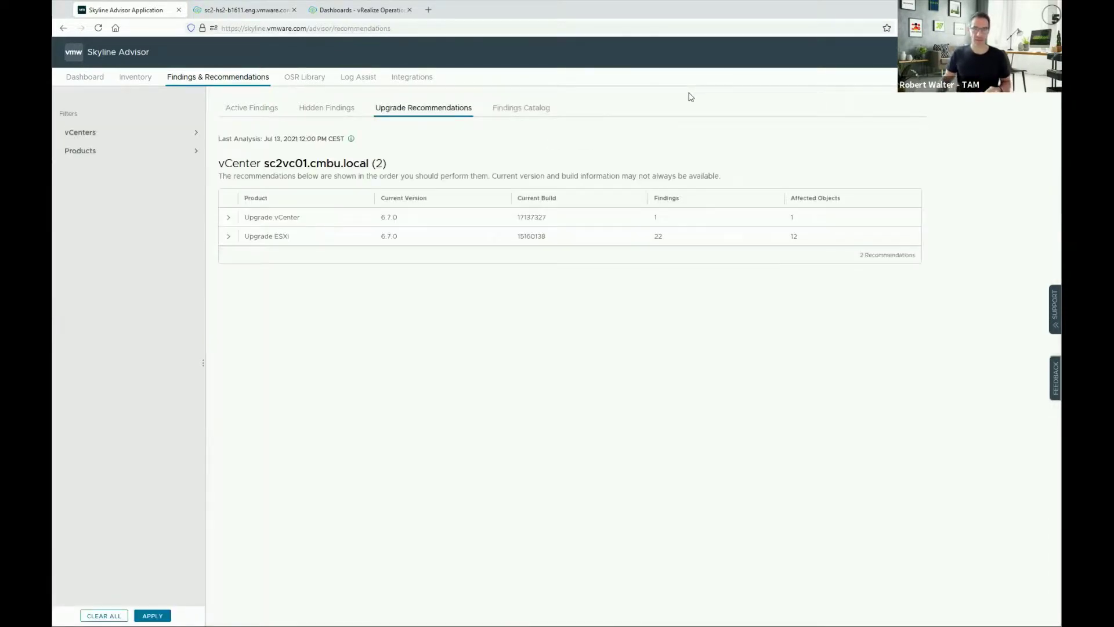
{"action": "left_click", "coordinate": [228, 218]}
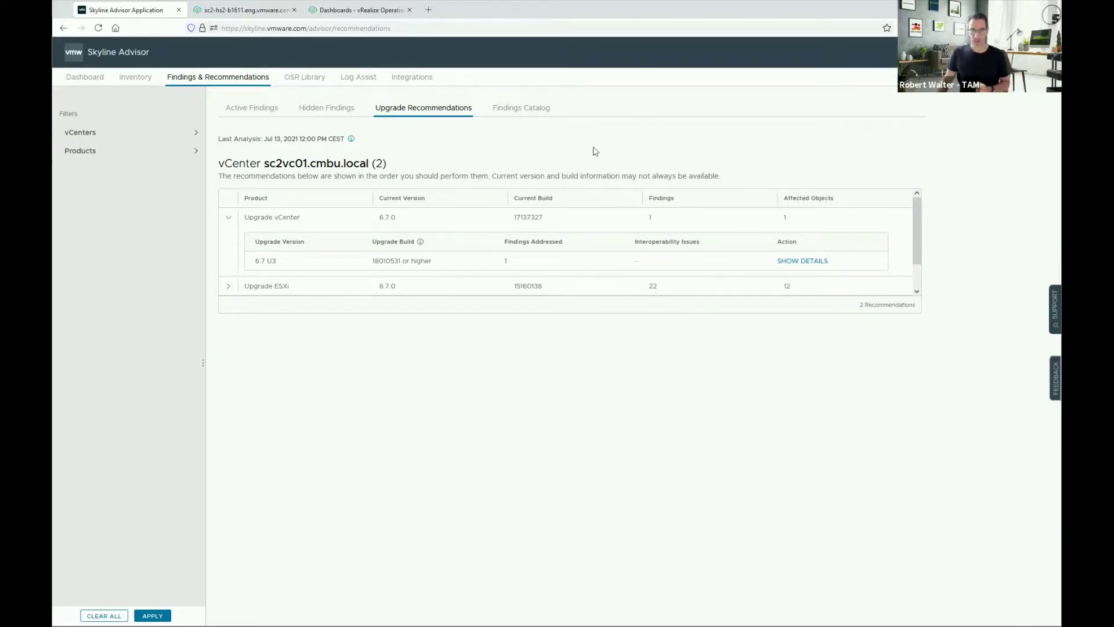
- Look through Log Assist's log transfer and Log Library pages and return to the dashboard
{"action": "left_click", "coordinate": [366, 82]}
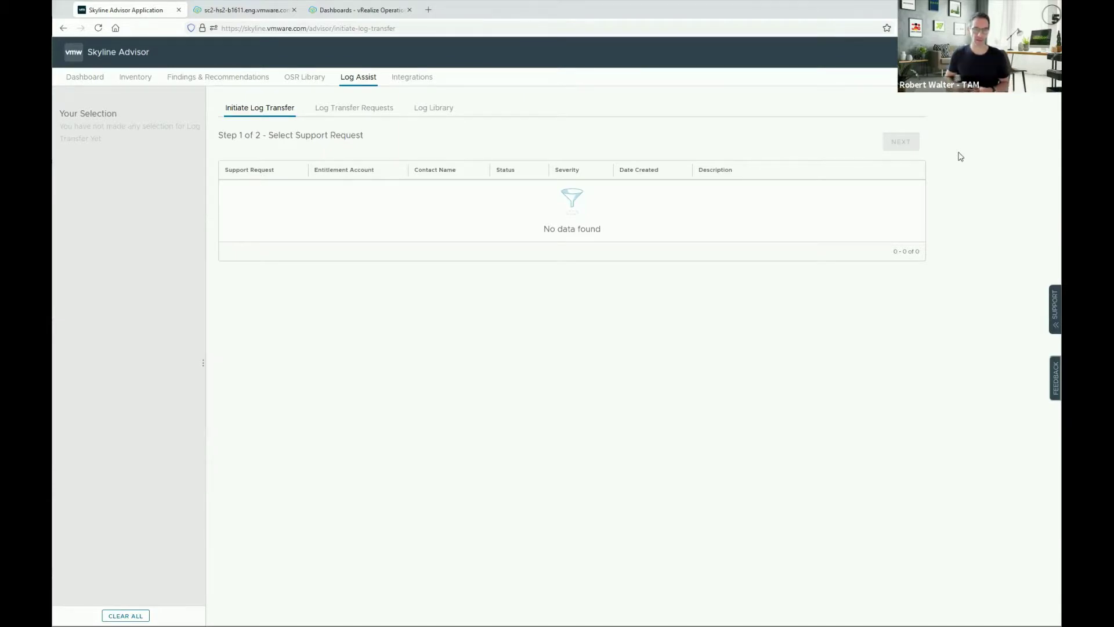
{"action": "left_click", "coordinate": [377, 113]}
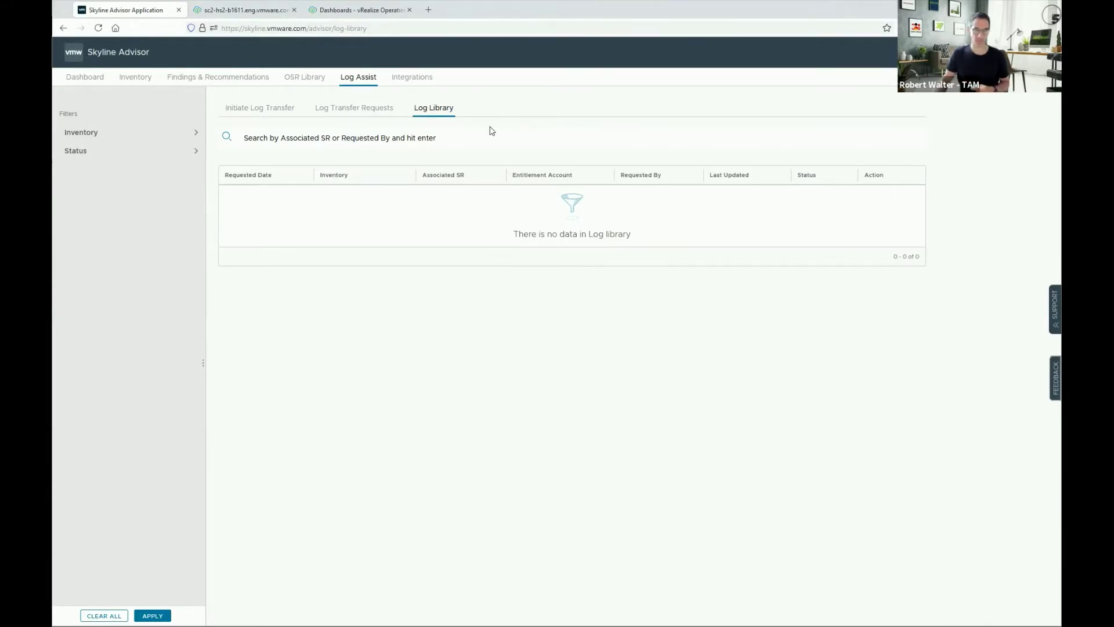
{"action": "left_click", "coordinate": [96, 84]}
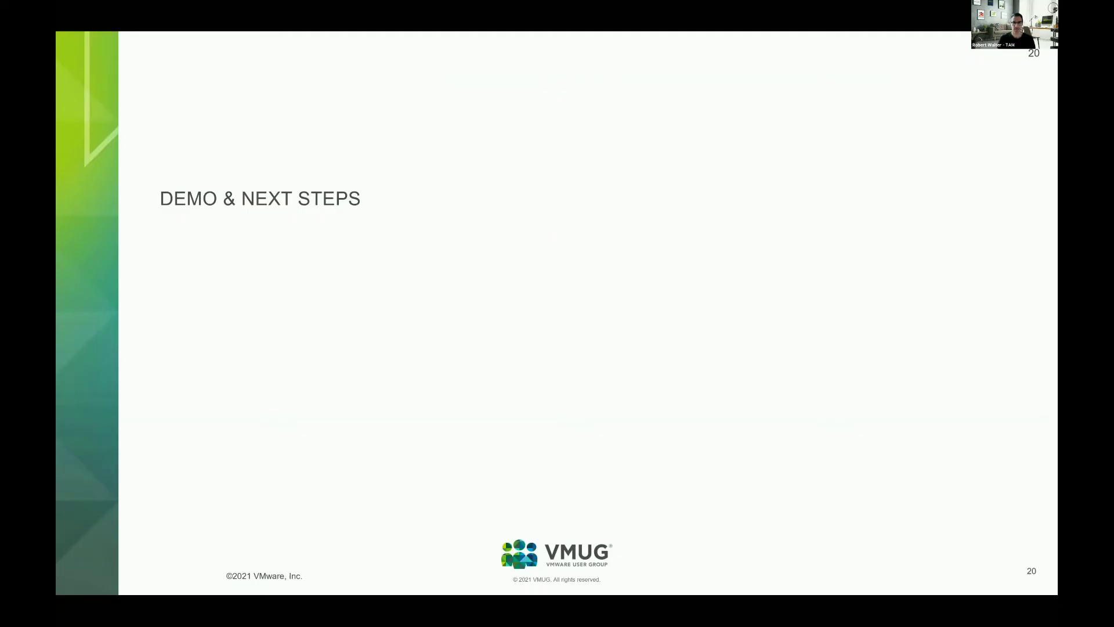
{"action": "key", "text": "Right"}
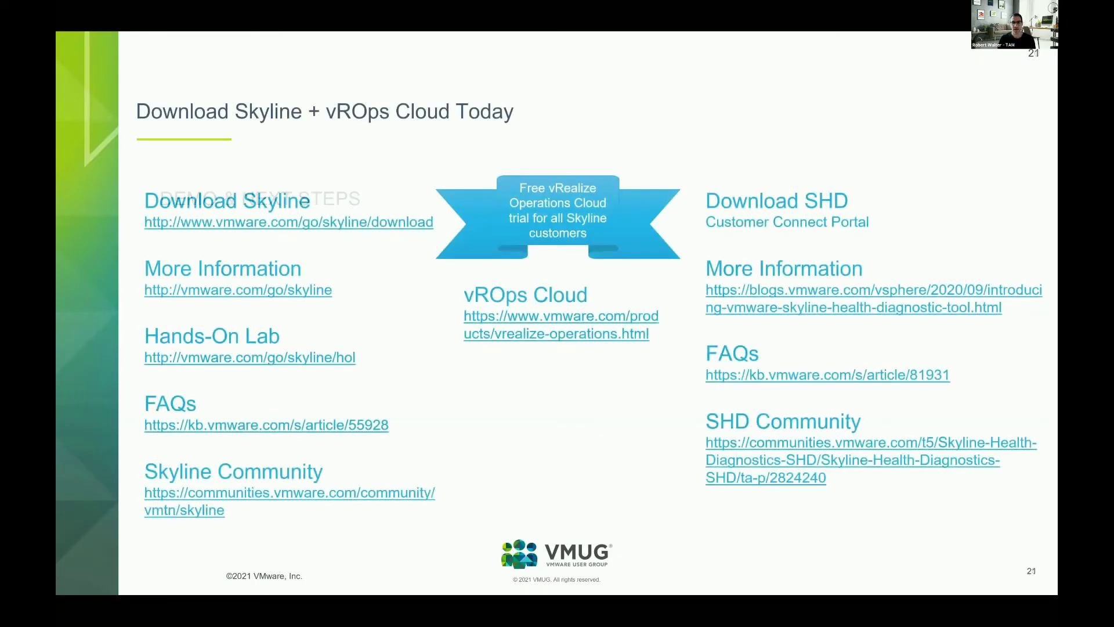